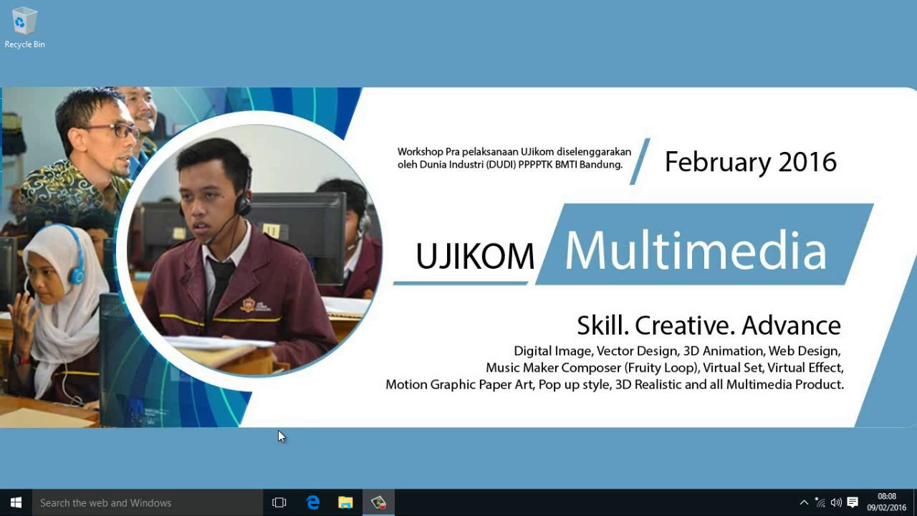
Step: Search Windows for 'photo' to find the Adobe Photoshop CS6 app
left_click(207, 505)
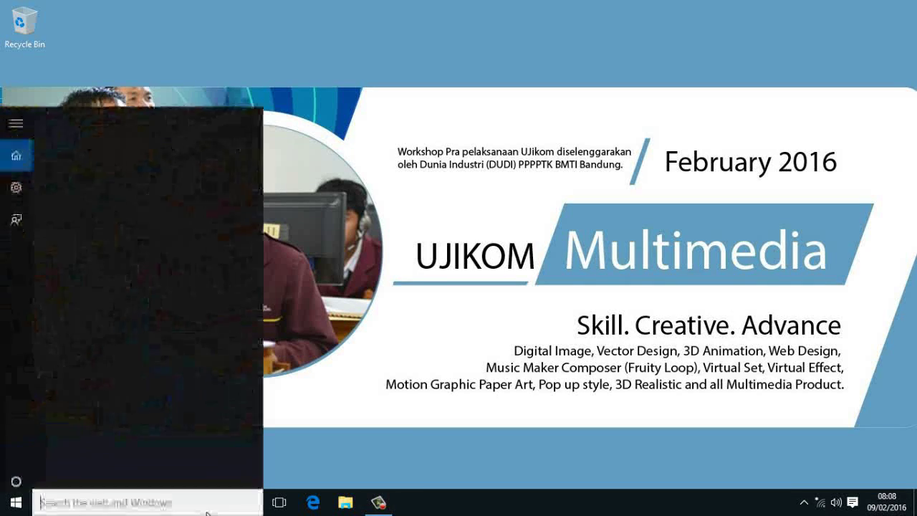
type("pho")
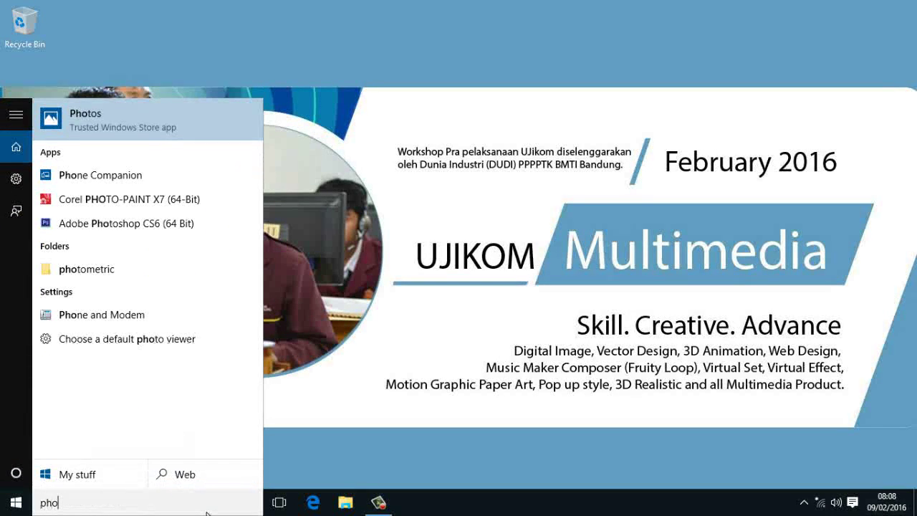
type("to")
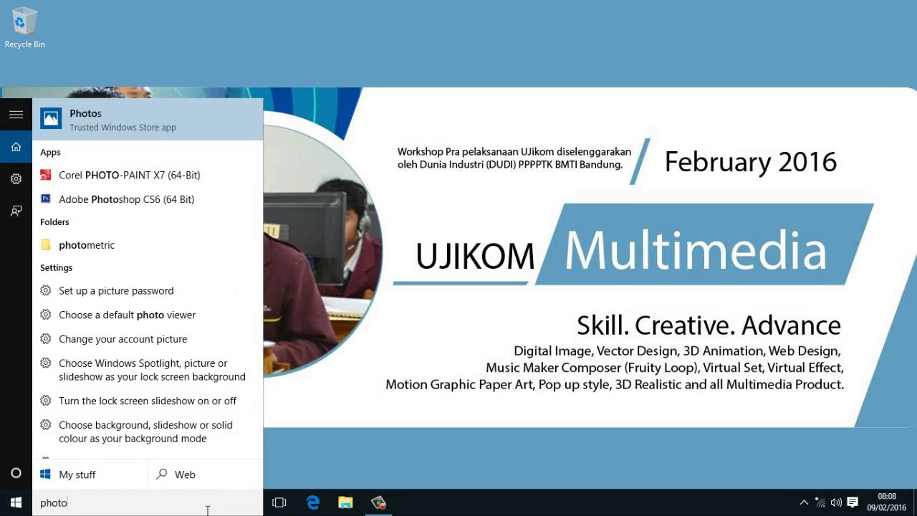
mouse_move(143, 286)
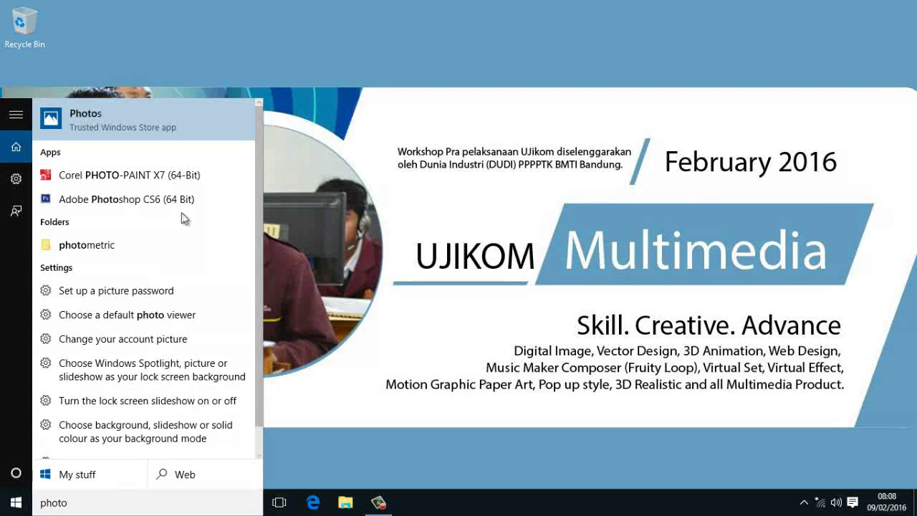
Step: Launch Adobe Photoshop CS6 (64 Bit) from the search results
left_click(177, 201)
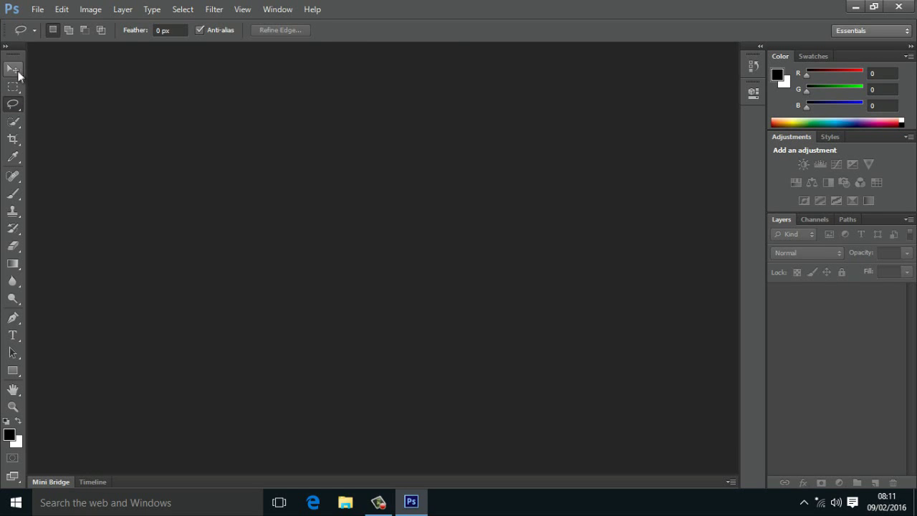
Step: Select the Move, Rectangular Marquee, Lasso, Quick Selection, Crop and Eyedropper tools in turn
left_click(20, 76)
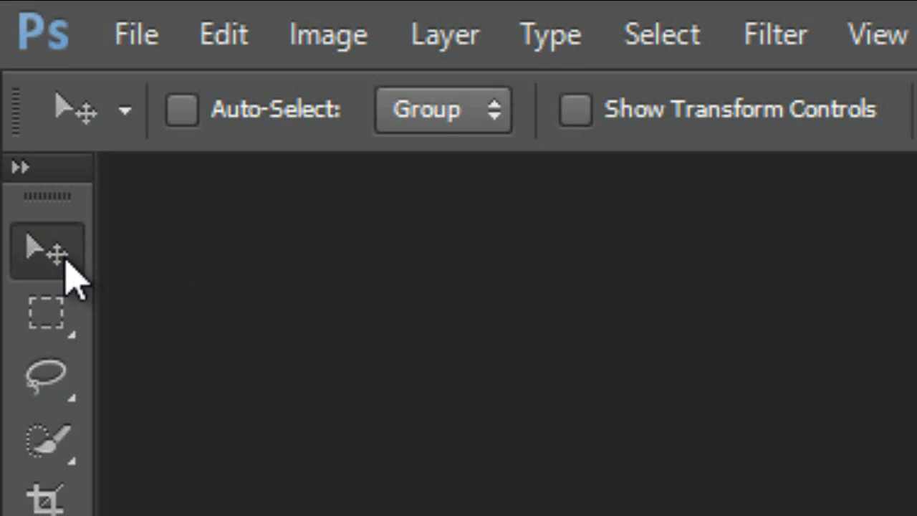
left_click(54, 320)
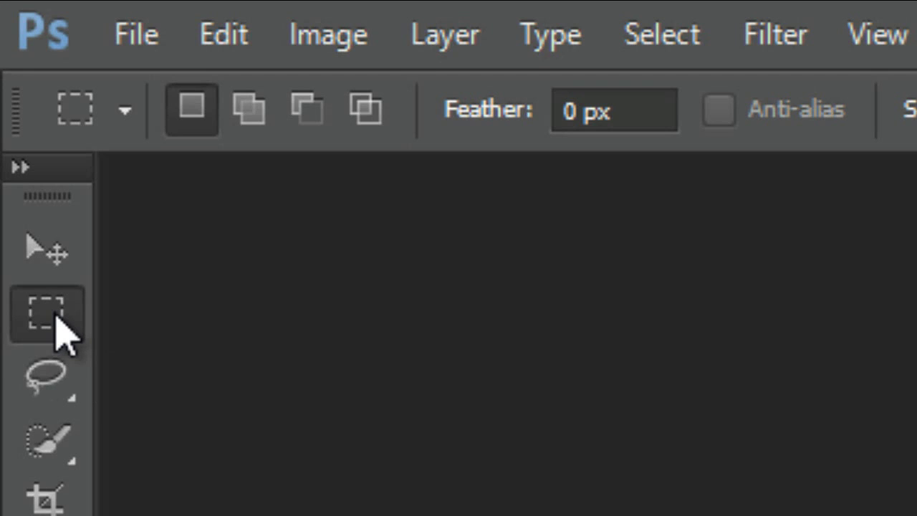
left_click(70, 387)
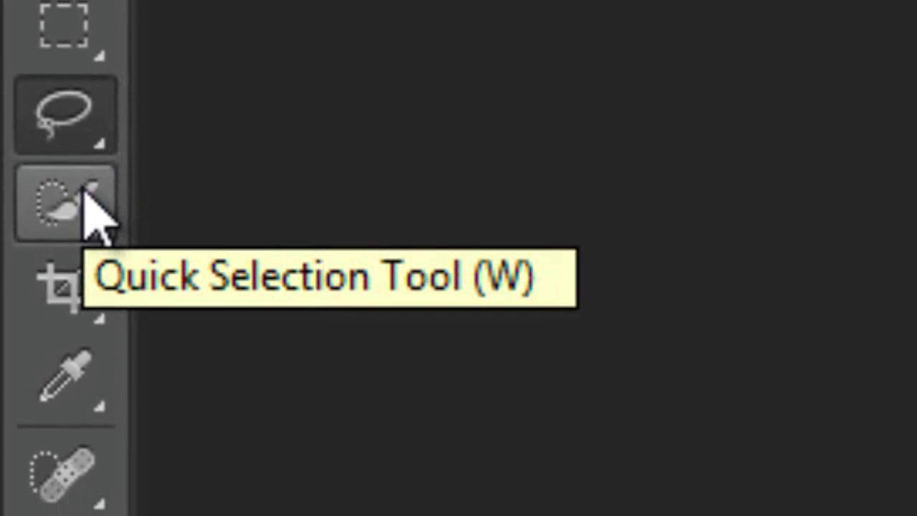
left_click(93, 213)
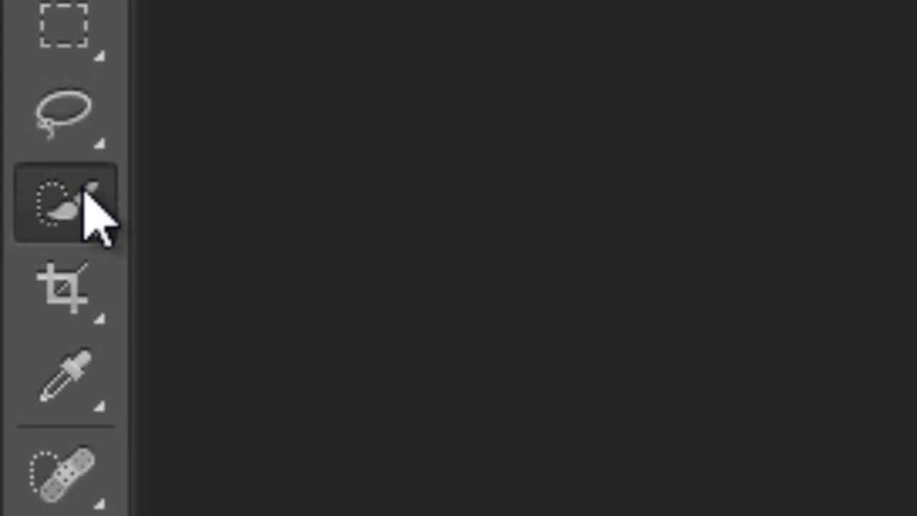
left_click(97, 294)
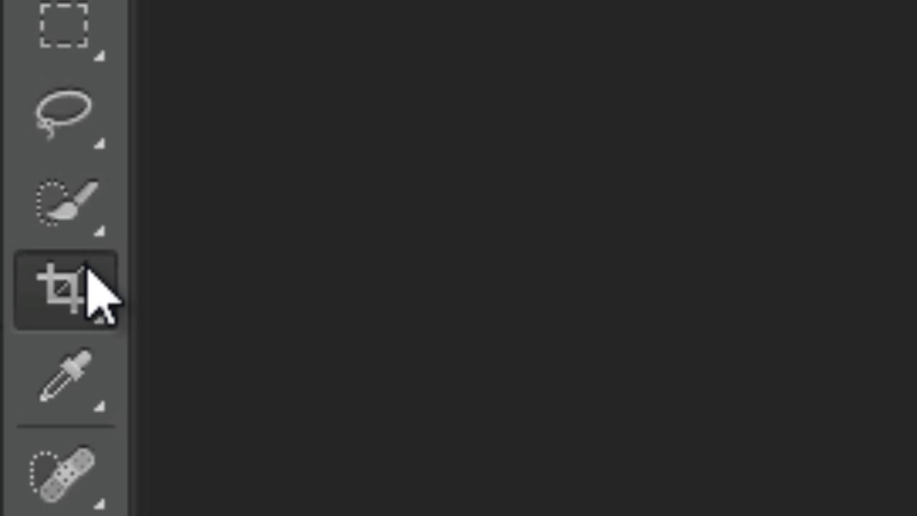
left_click(96, 405)
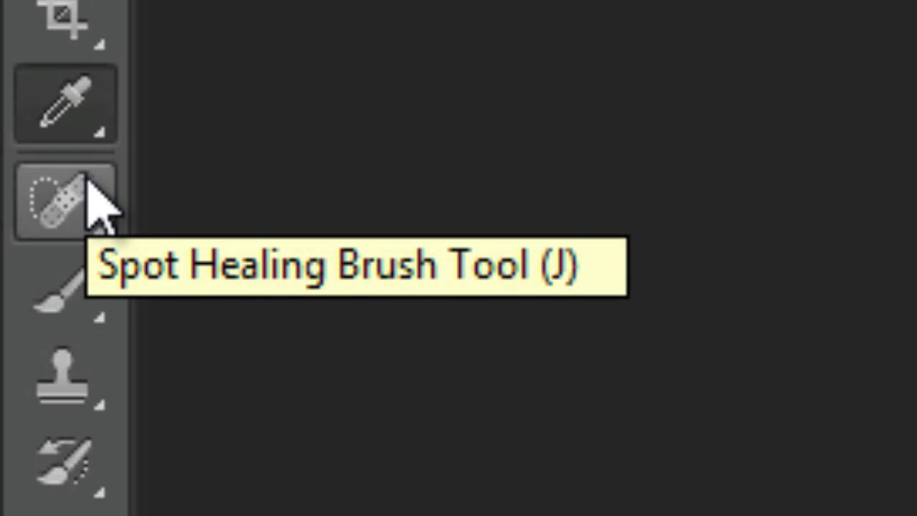
Step: Select the Spot Healing Brush, Brush, Clone Stamp, History Brush, Eraser and Gradient tools in turn
left_click(87, 179)
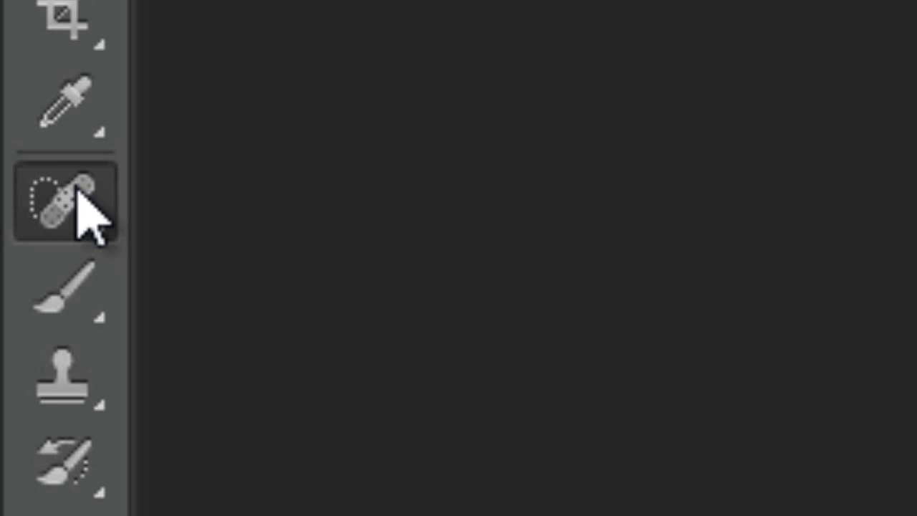
left_click(92, 301)
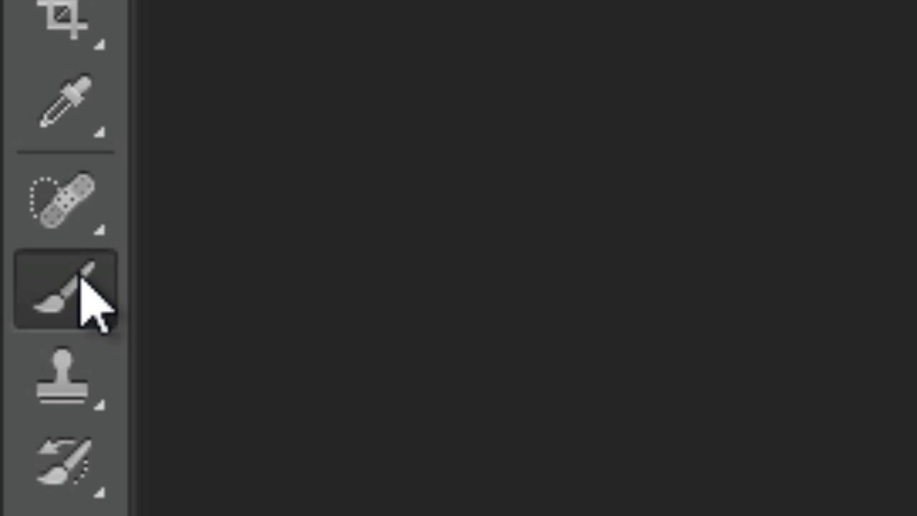
left_click(86, 394)
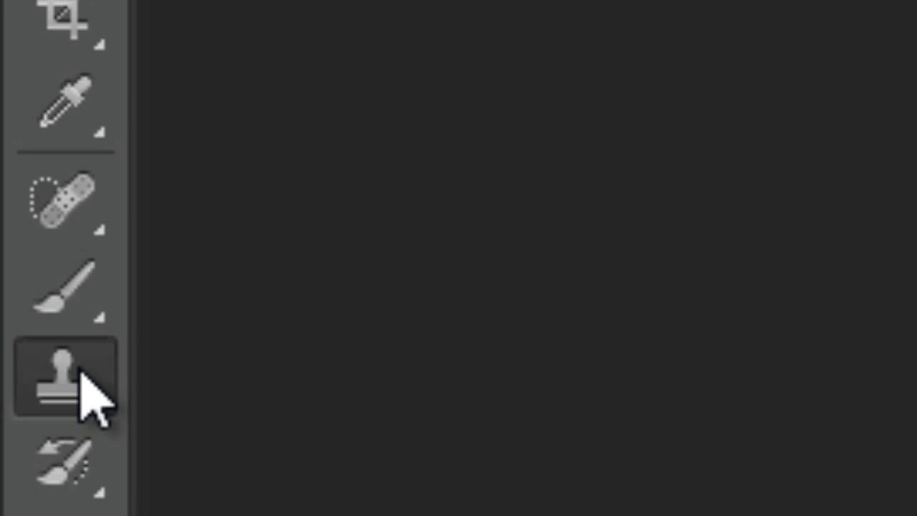
left_click(92, 465)
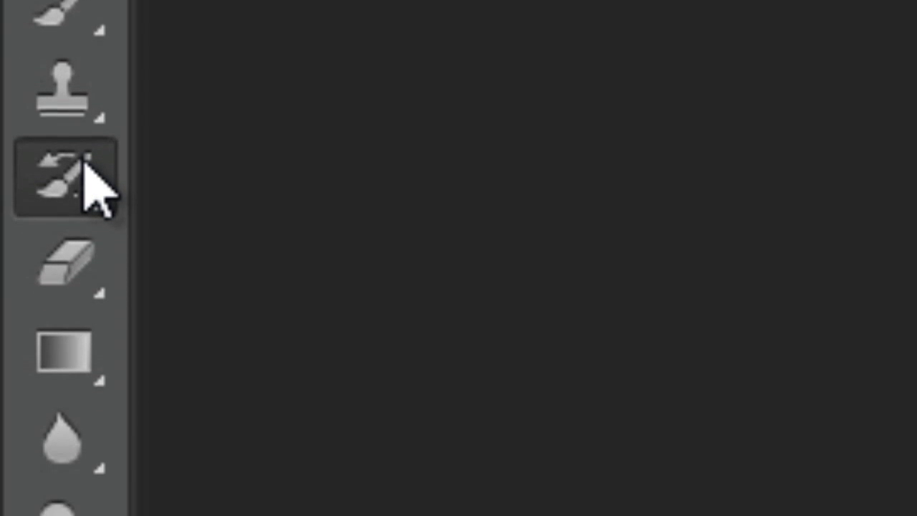
left_click(89, 247)
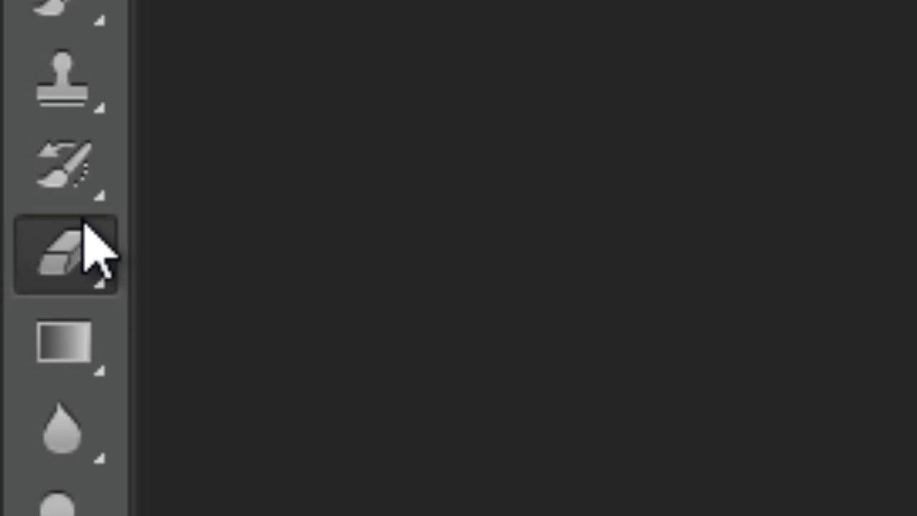
left_click(89, 336)
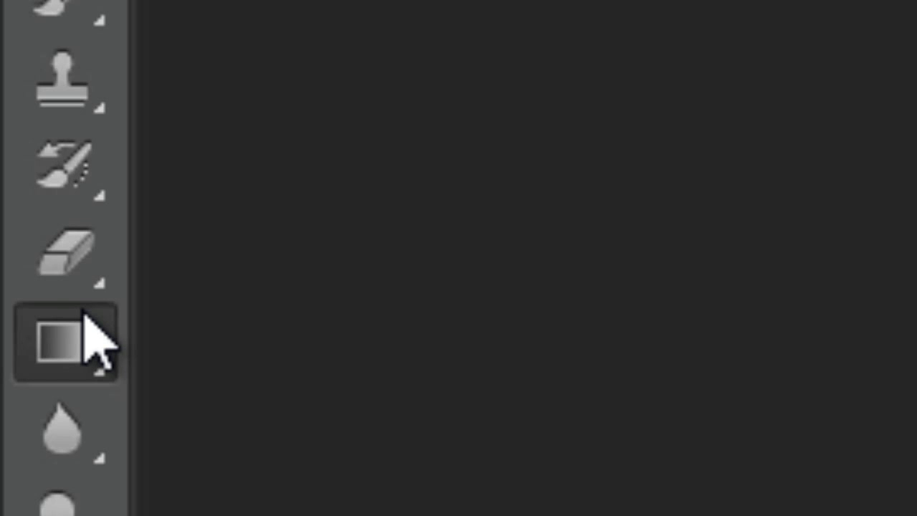
Step: Select the Blur, Dodge, Pen, Type, Path Selection, Rectangle, Hand and Zoom tools in turn
left_click(85, 429)
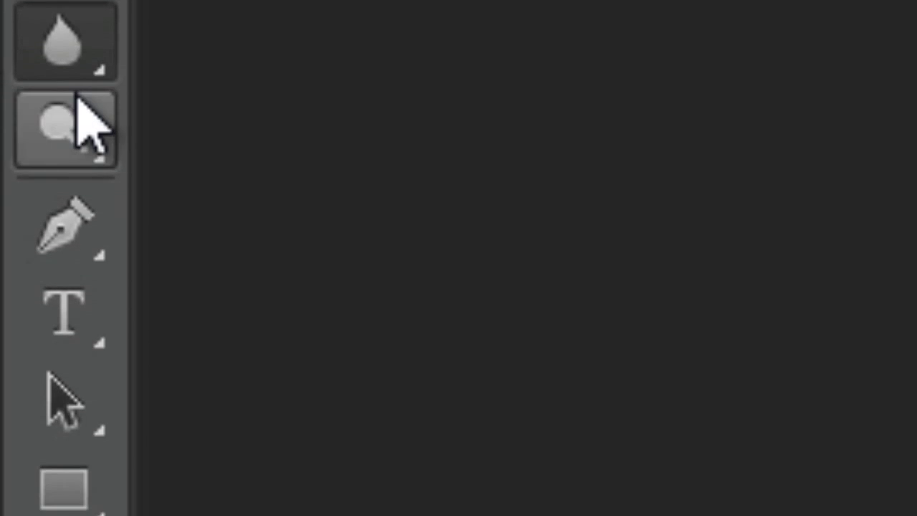
left_click(77, 101)
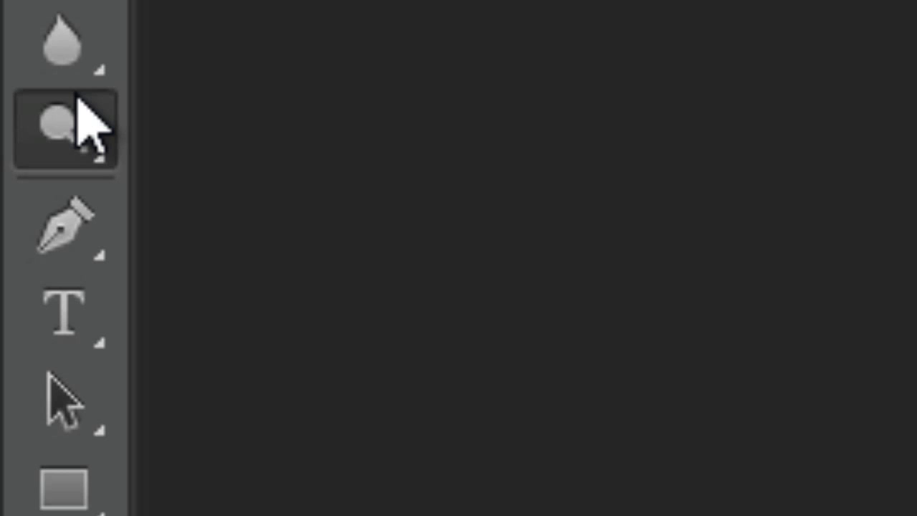
left_click(113, 252)
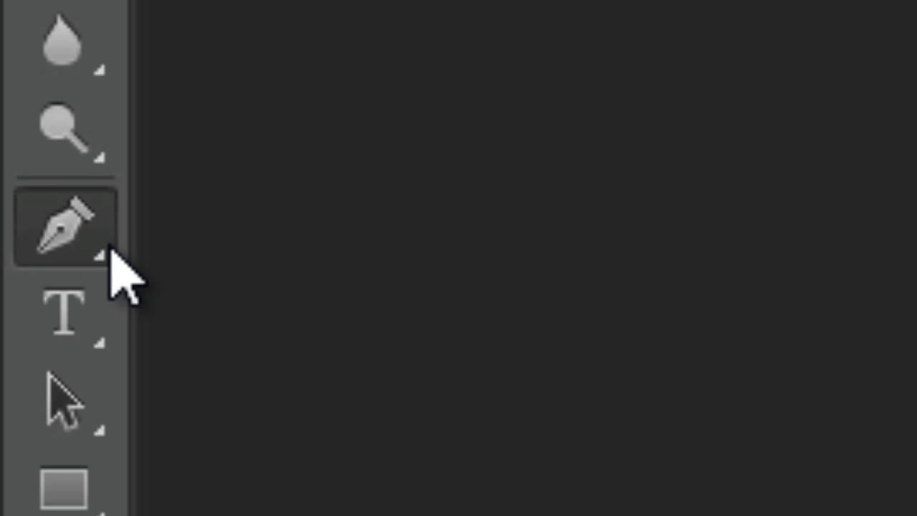
left_click(71, 326)
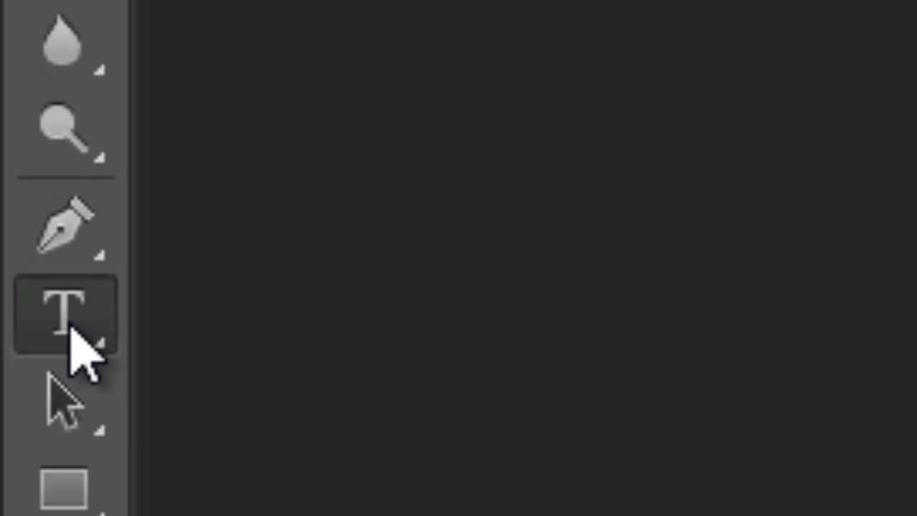
left_click(79, 445)
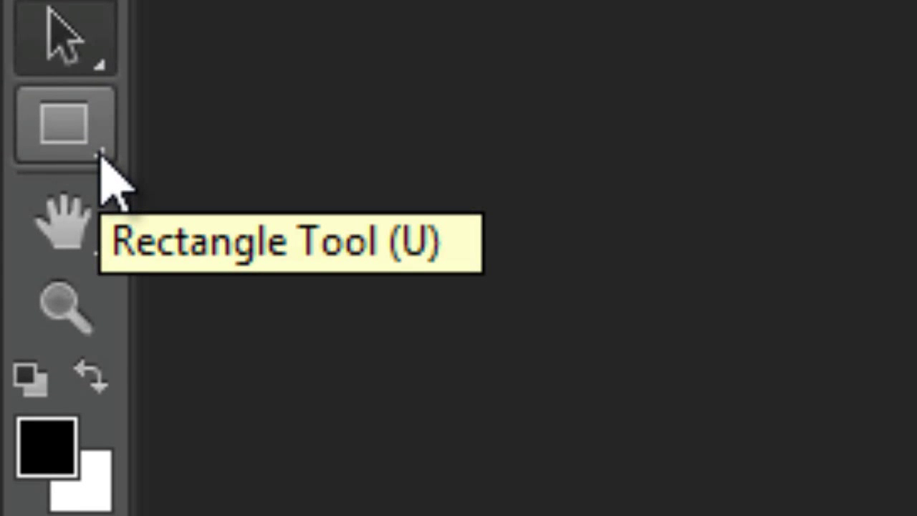
left_click(107, 159)
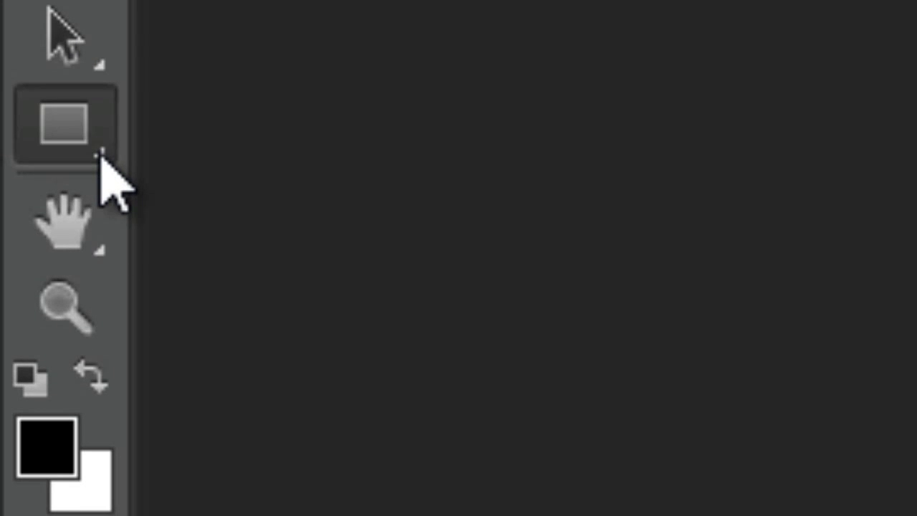
left_click(95, 231)
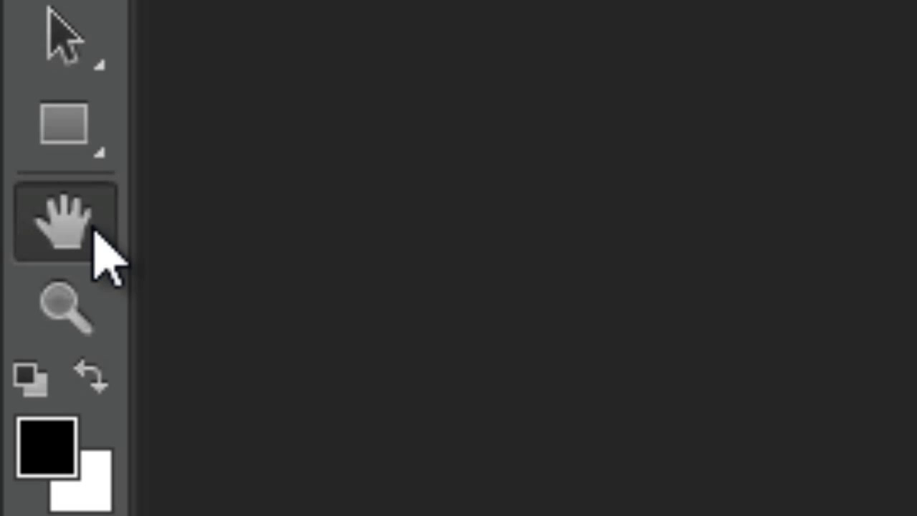
left_click(72, 315)
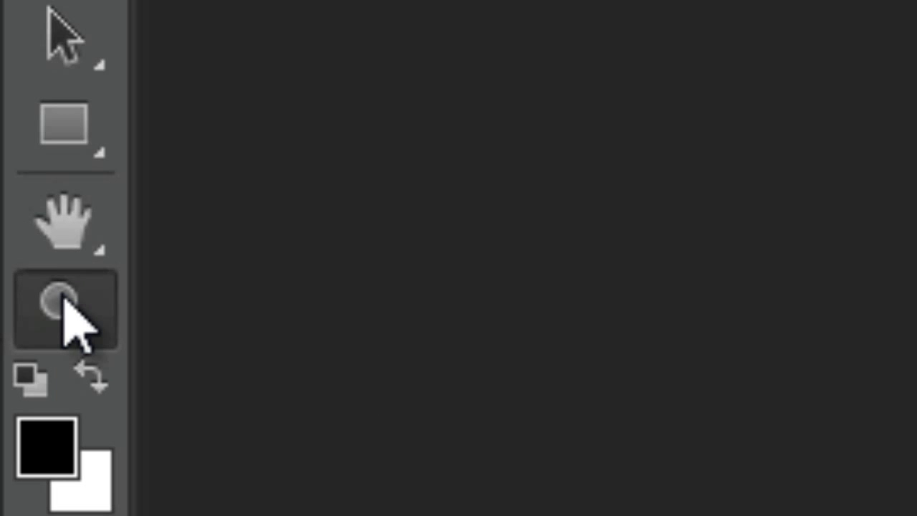